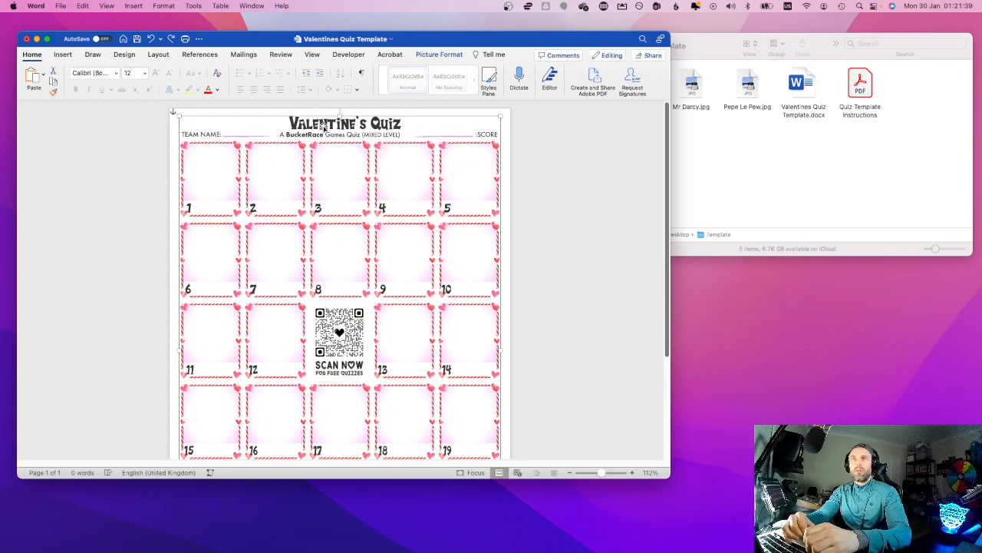
- Send the full-page heart-frame picture to the back and check that the boxes above numbers 1 to 4 can be selected
{"action": "right_click", "coordinate": [323, 126]}
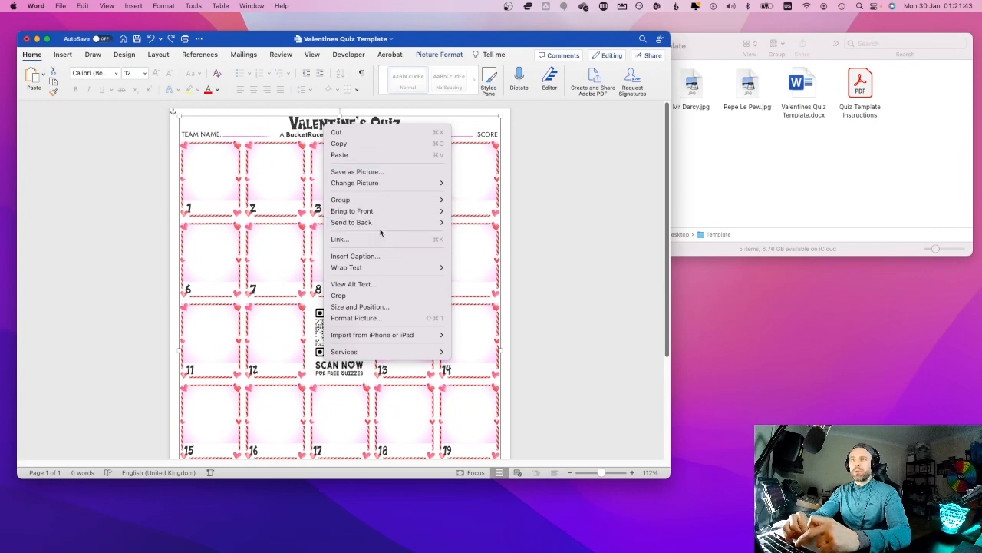
{"action": "mouse_move", "coordinate": [382, 227]}
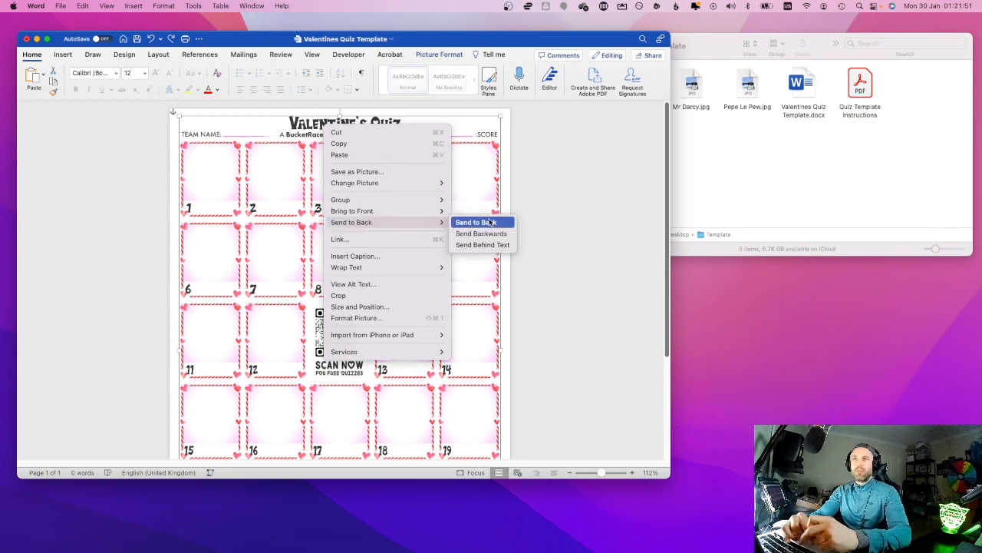
{"action": "left_click", "coordinate": [491, 223]}
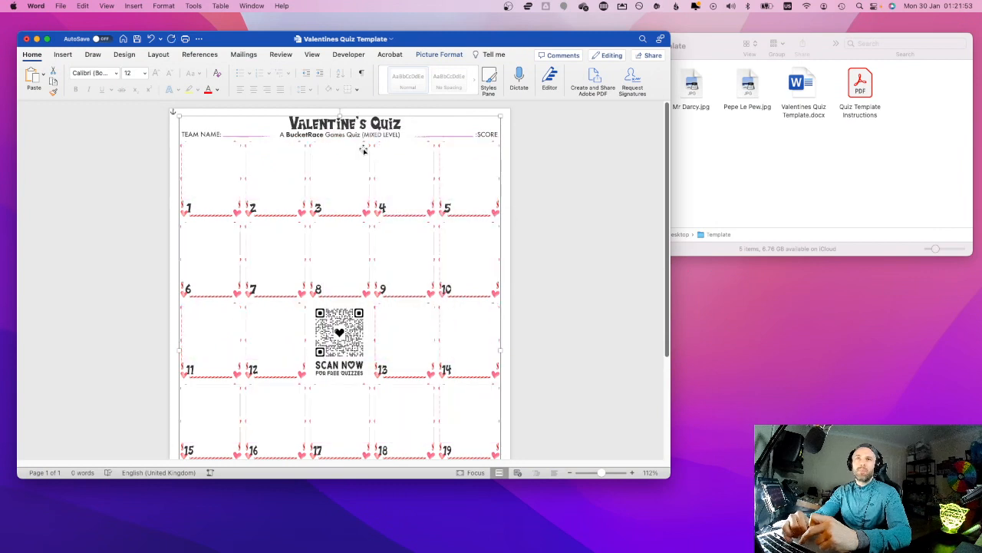
{"action": "left_click", "coordinate": [214, 171]}
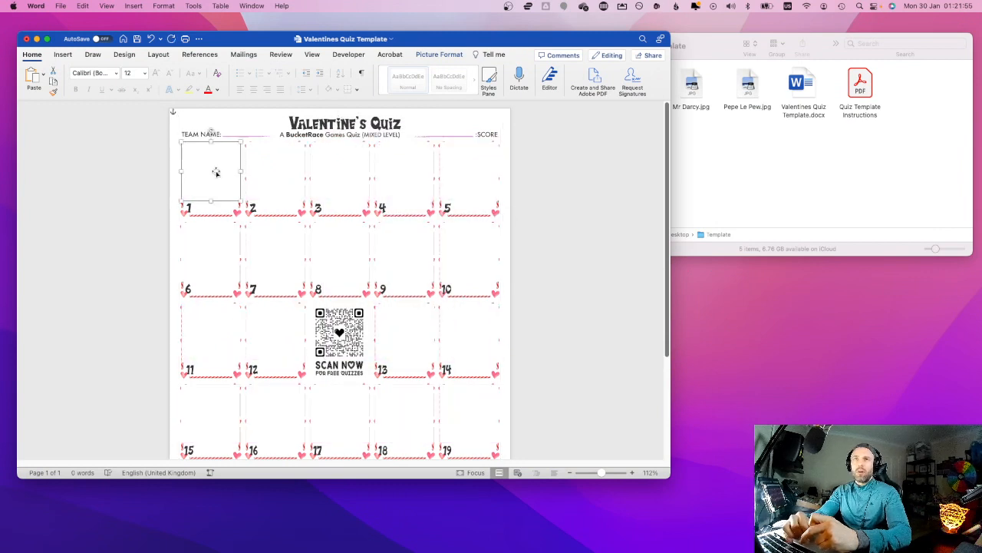
{"action": "left_click", "coordinate": [286, 173]}
{"action": "left_click", "coordinate": [345, 171]}
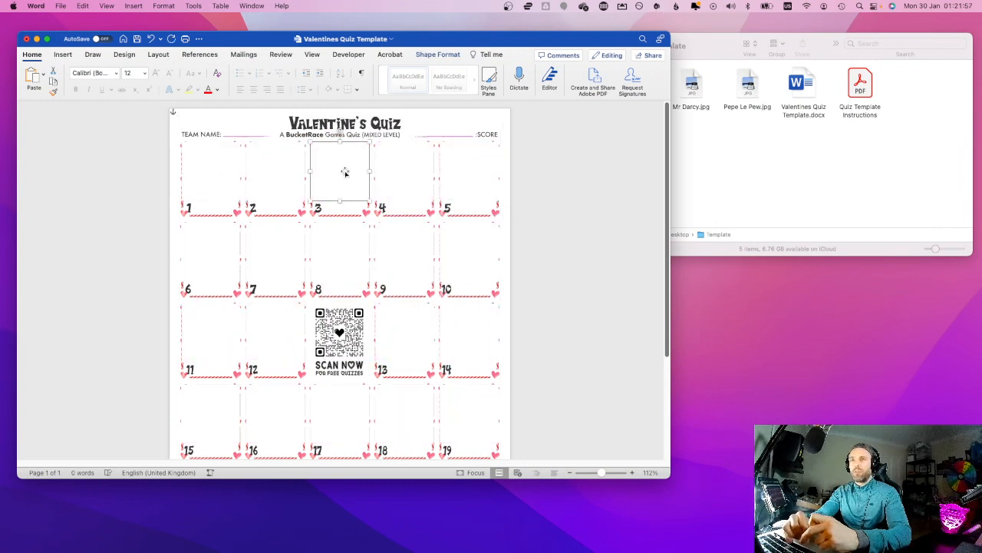
{"action": "left_click", "coordinate": [407, 172]}
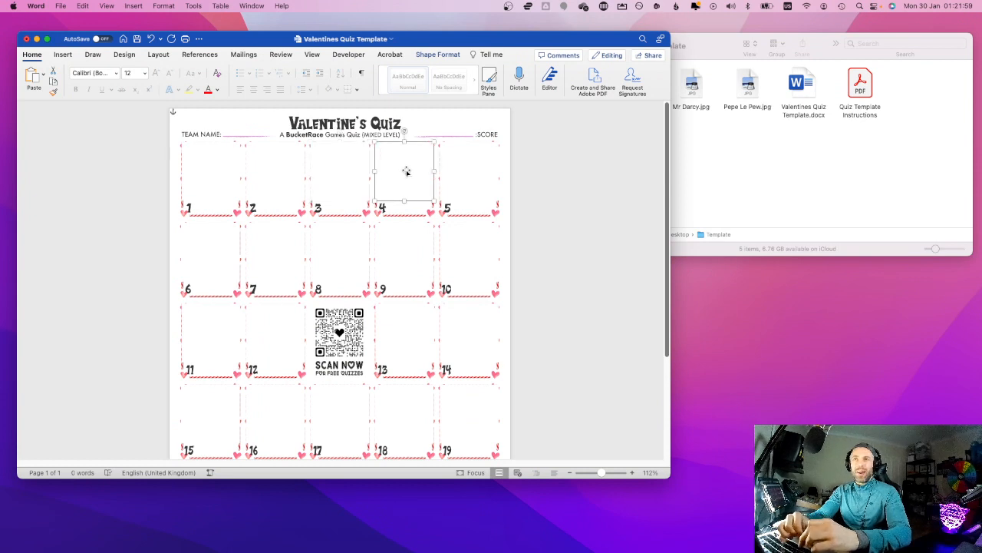
- Fill the square box above number 1 with the picture Dude Love.jpg
{"action": "left_click", "coordinate": [210, 171]}
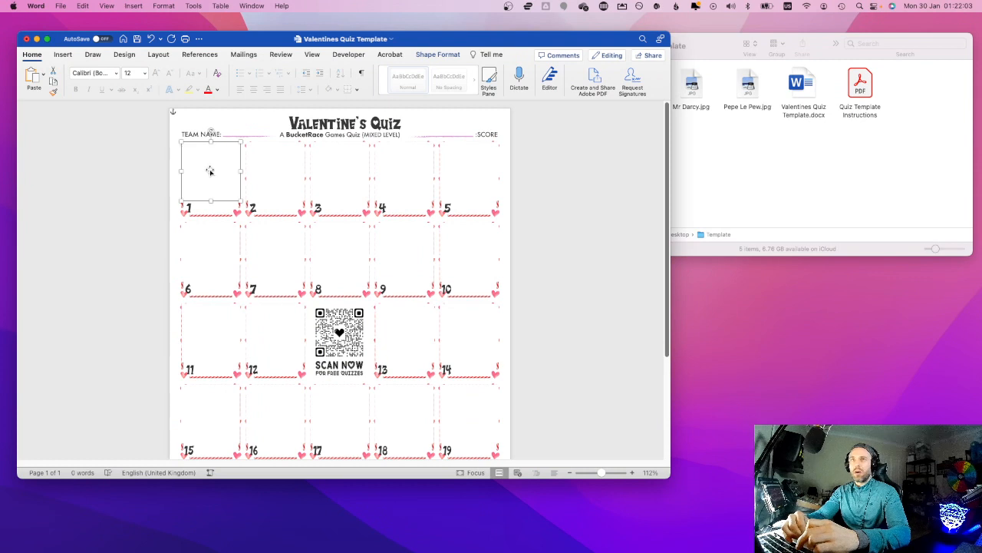
{"action": "double_click", "coordinate": [210, 171]}
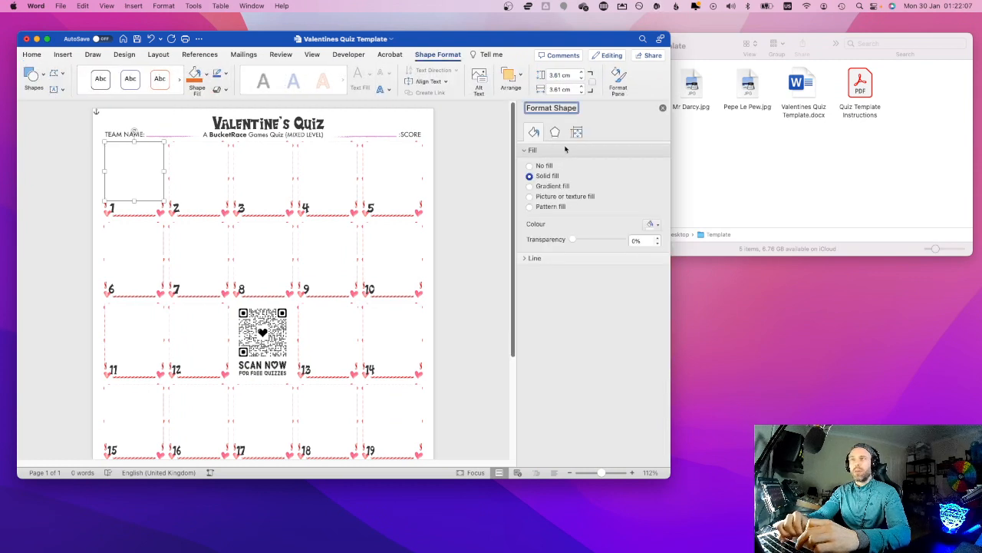
{"action": "left_click", "coordinate": [530, 197]}
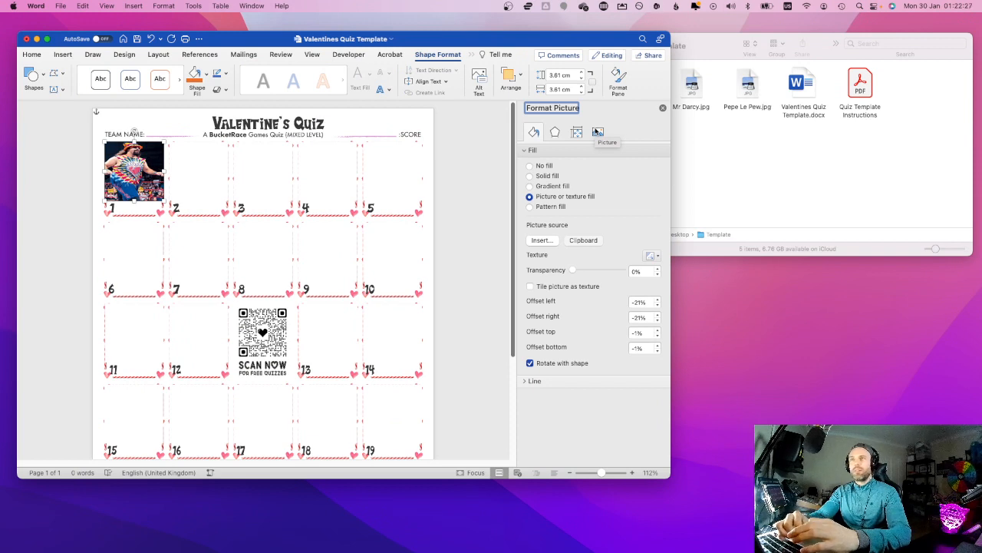
- Set the width of the picture inside box 1 to 3.7 cm in its crop settings
{"action": "left_click", "coordinate": [598, 132]}
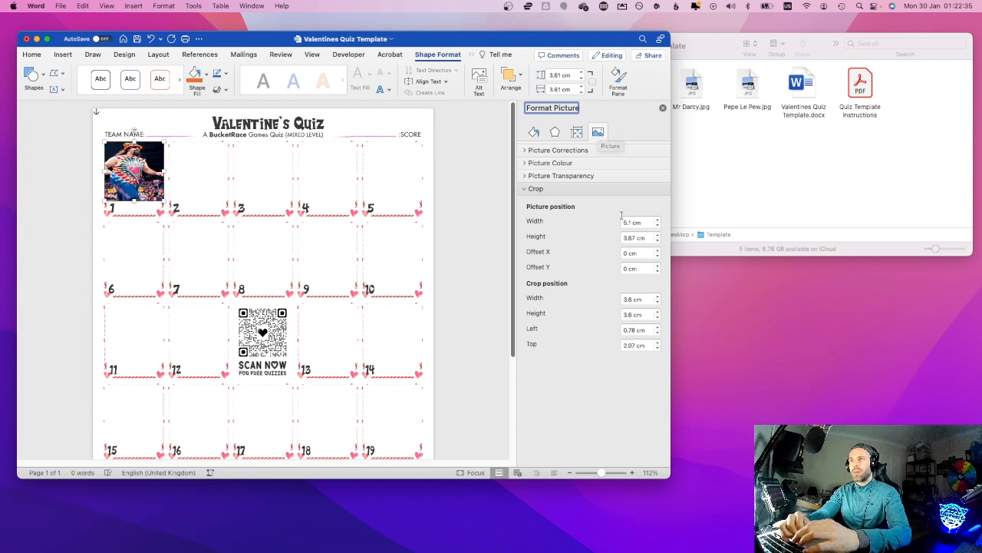
{"action": "left_click", "coordinate": [525, 189]}
{"action": "left_click", "coordinate": [525, 190]}
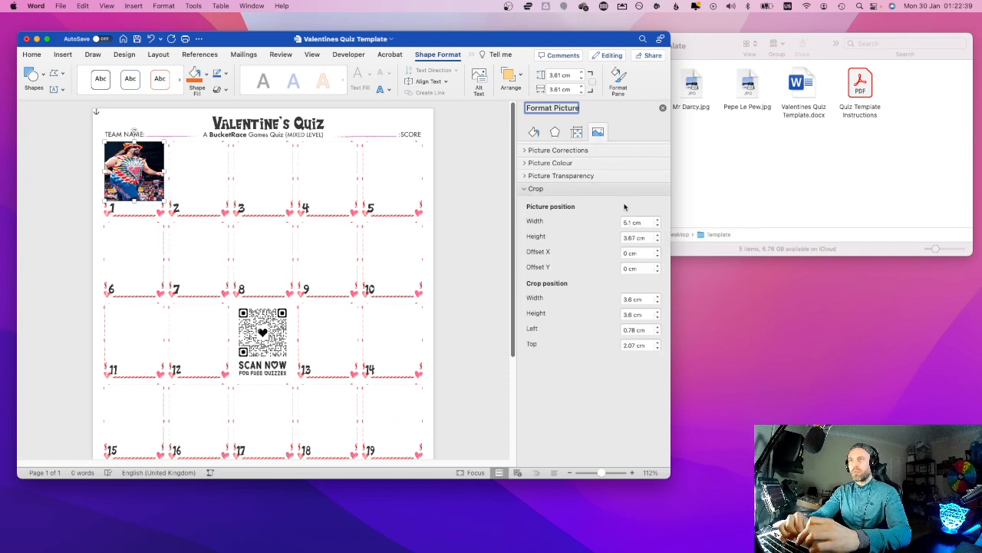
{"action": "left_click", "coordinate": [657, 225]}
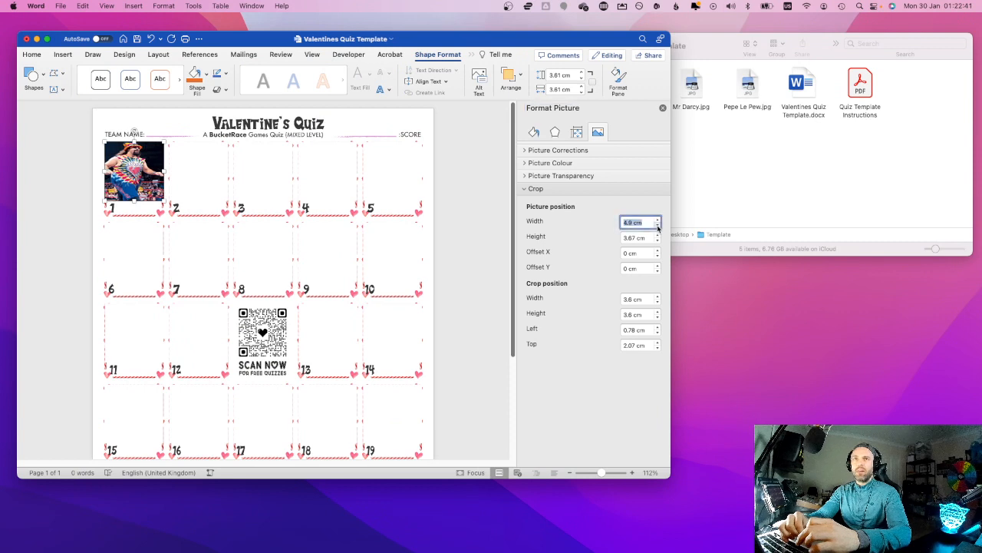
{"action": "left_click", "coordinate": [658, 226]}
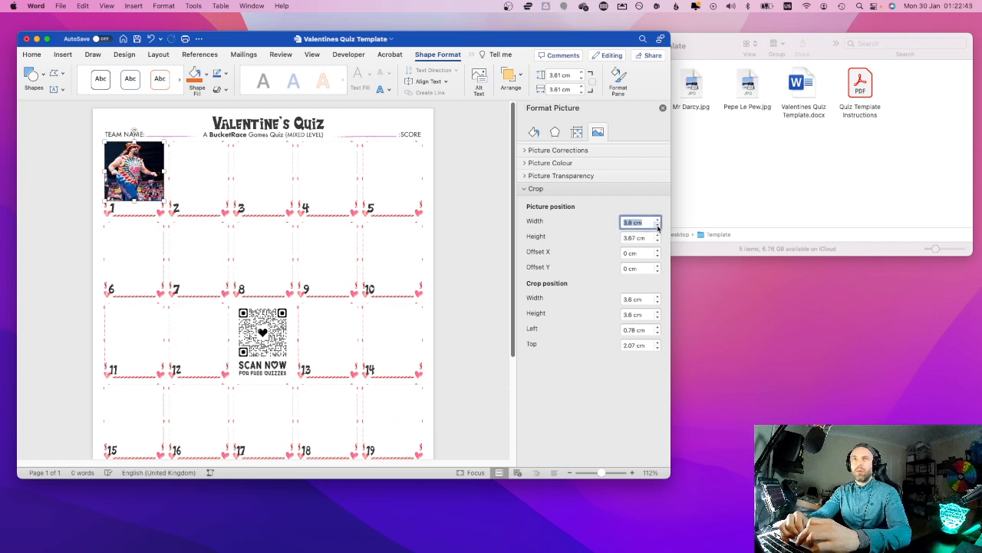
{"action": "left_click", "coordinate": [657, 225]}
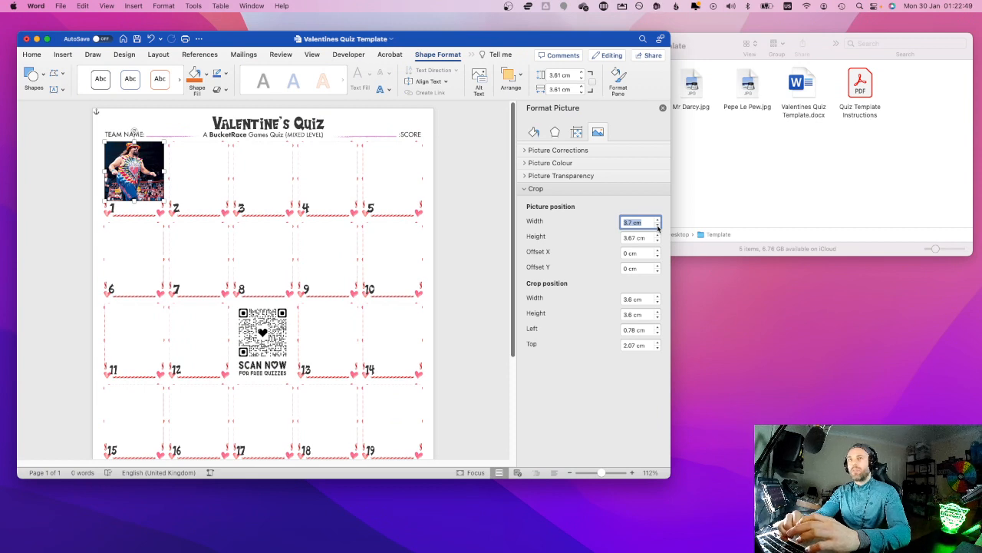
- Set box 1's left crop position to 0.6 cm and nudge the box to line up with its heart frame
{"action": "left_click", "coordinate": [657, 333]}
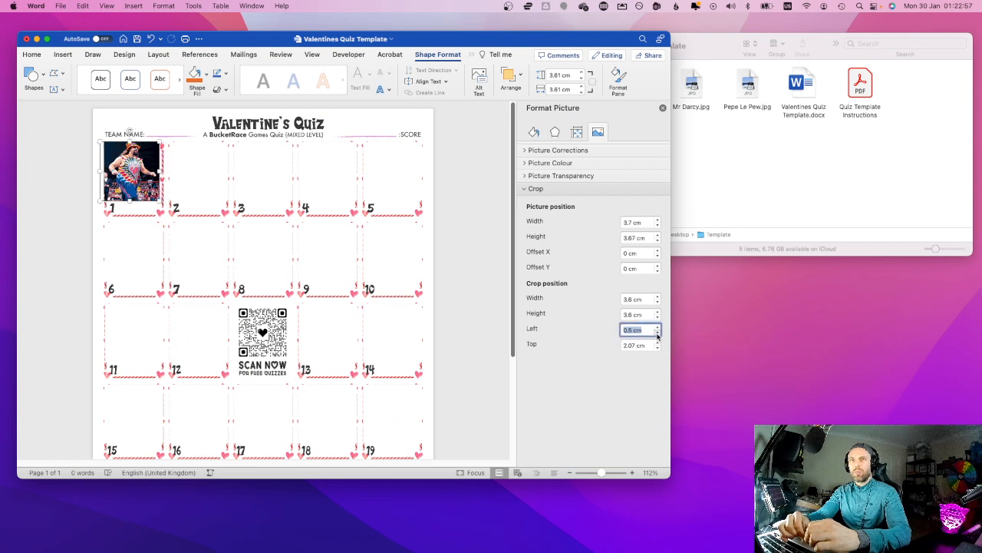
{"action": "left_click", "coordinate": [656, 329]}
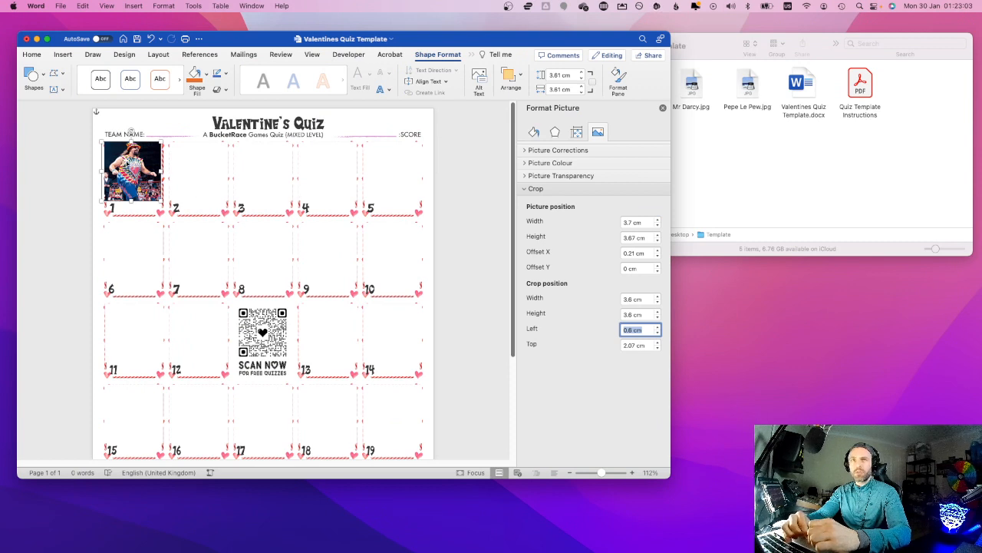
{"action": "left_click", "coordinate": [132, 174]}
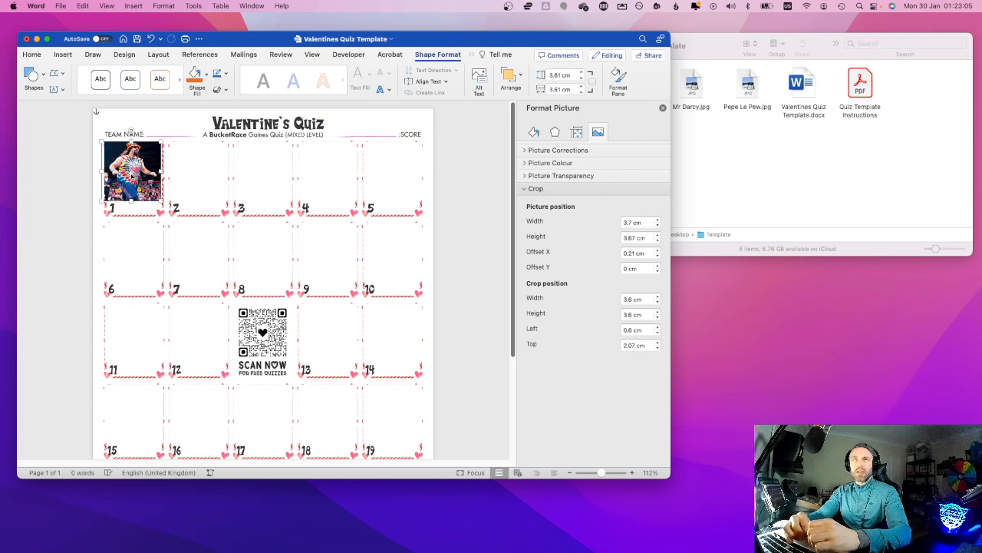
{"action": "left_click_drag", "start_coordinate": [132, 173], "coordinate": [134, 175]}
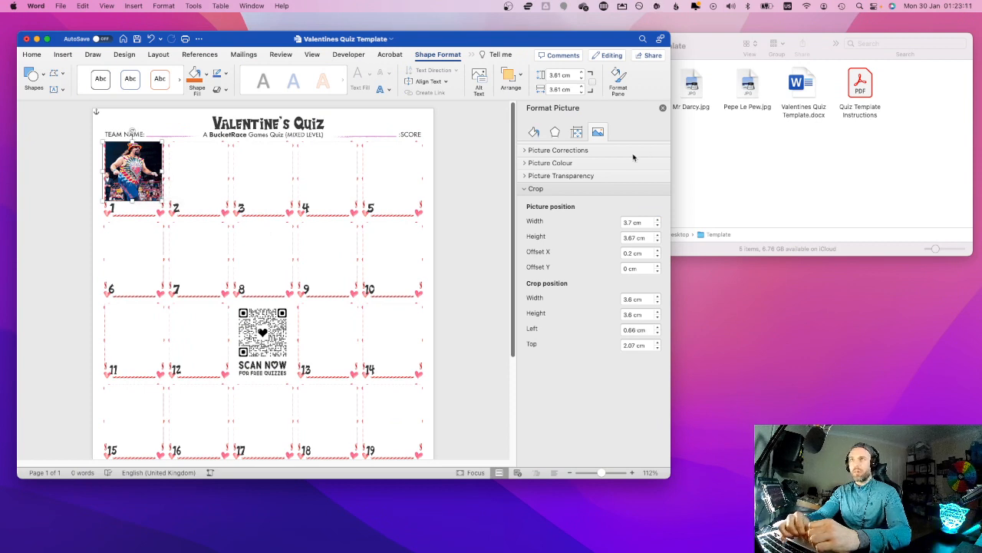
- Fill the square box above number 2 with the picture Pepe Le Pew.jpg
{"action": "left_click", "coordinate": [205, 181]}
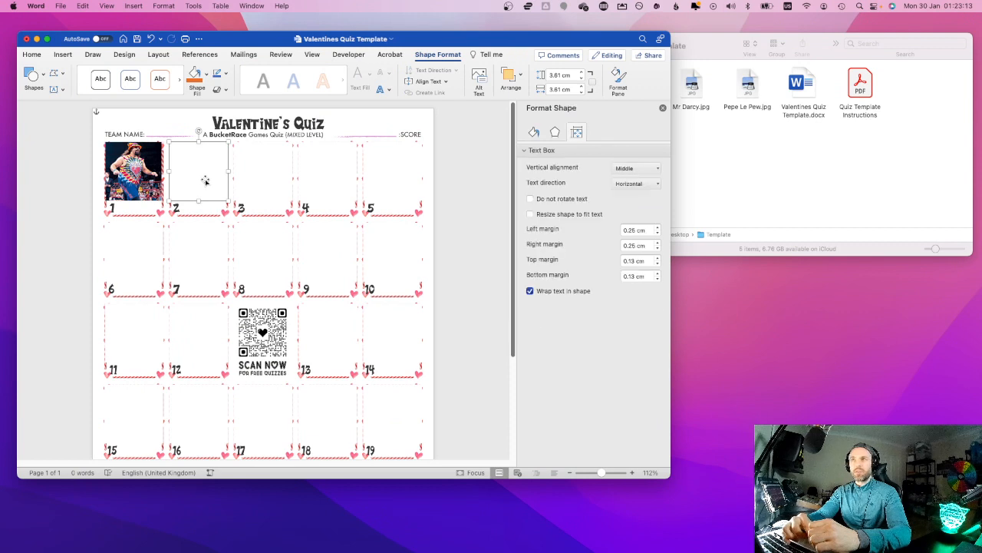
{"action": "left_click", "coordinate": [535, 133]}
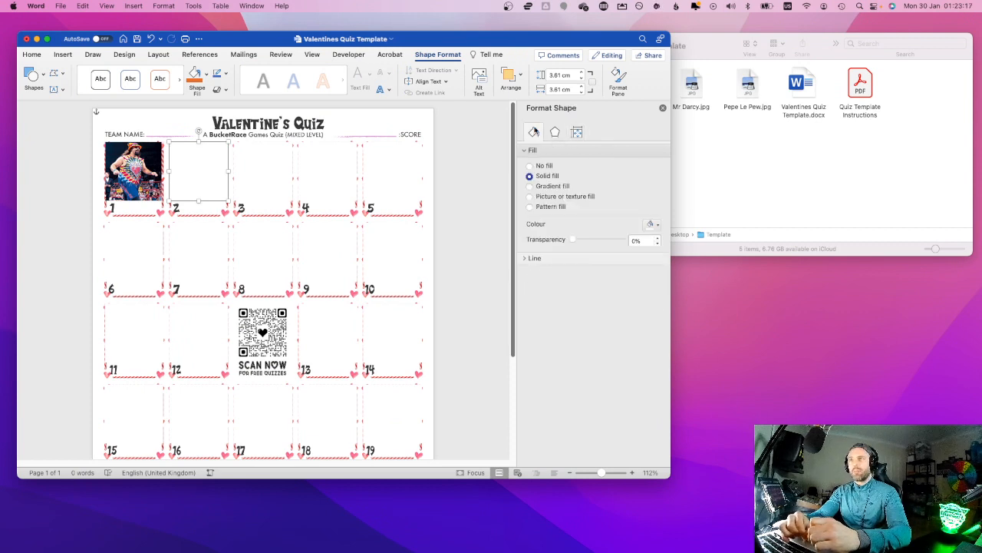
{"action": "left_click", "coordinate": [529, 198]}
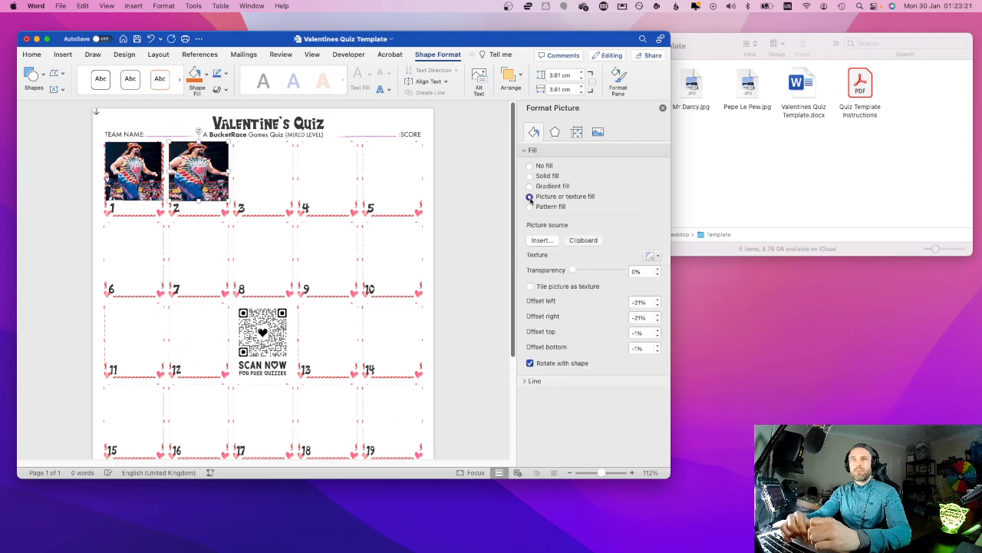
{"action": "left_click", "coordinate": [543, 241]}
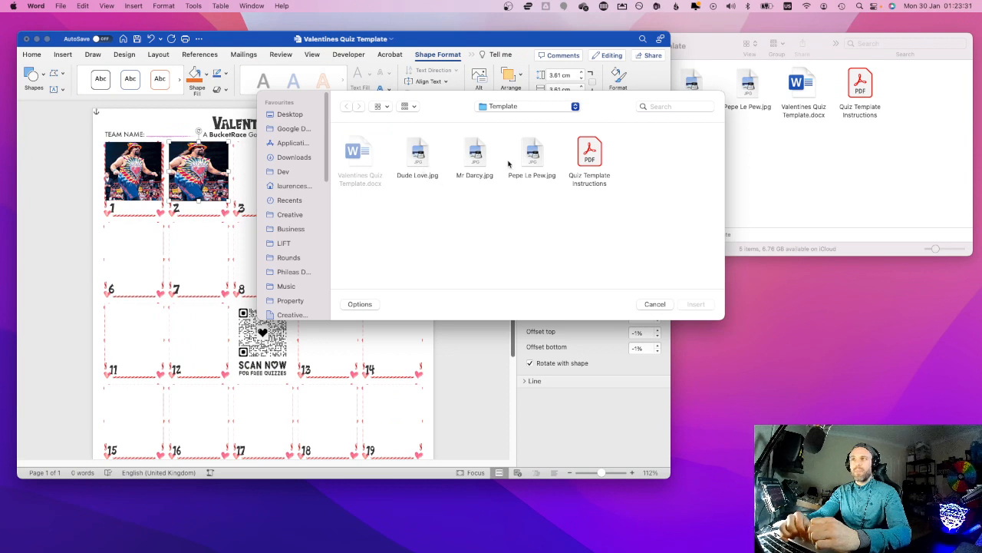
{"action": "double_click", "coordinate": [533, 157]}
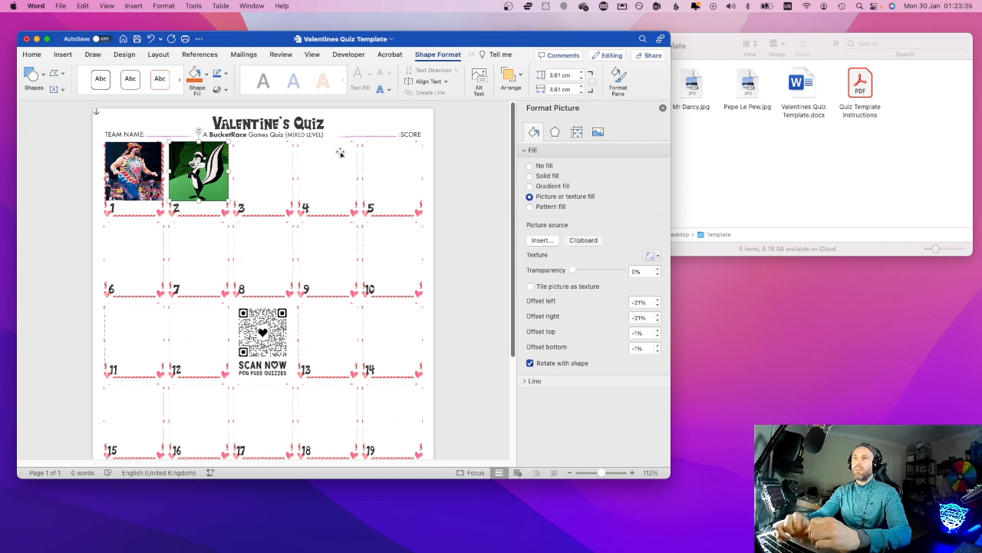
- Fill the square box above number 3 with the picture Mr Darcy.jpg
{"action": "left_click", "coordinate": [258, 172]}
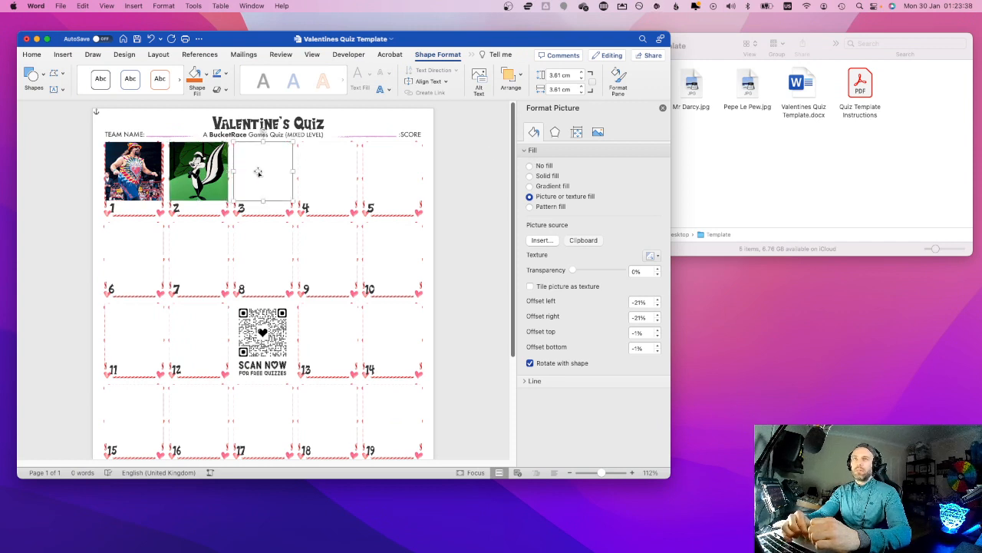
{"action": "left_click", "coordinate": [530, 198]}
{"action": "left_click", "coordinate": [540, 240]}
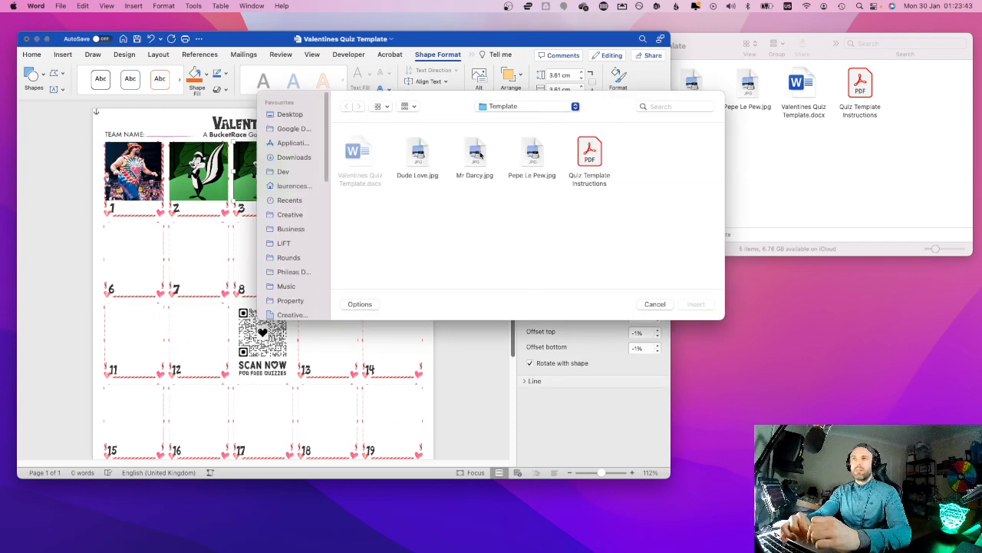
{"action": "double_click", "coordinate": [477, 153]}
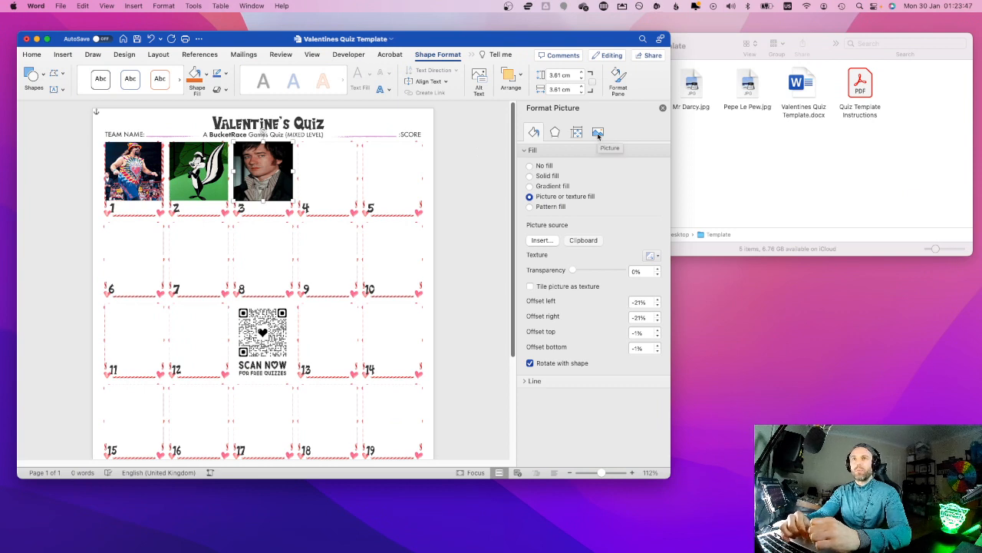
- Reduce the width of the picture inside box 3 to 4.3 cm in its crop settings
{"action": "left_click", "coordinate": [598, 132]}
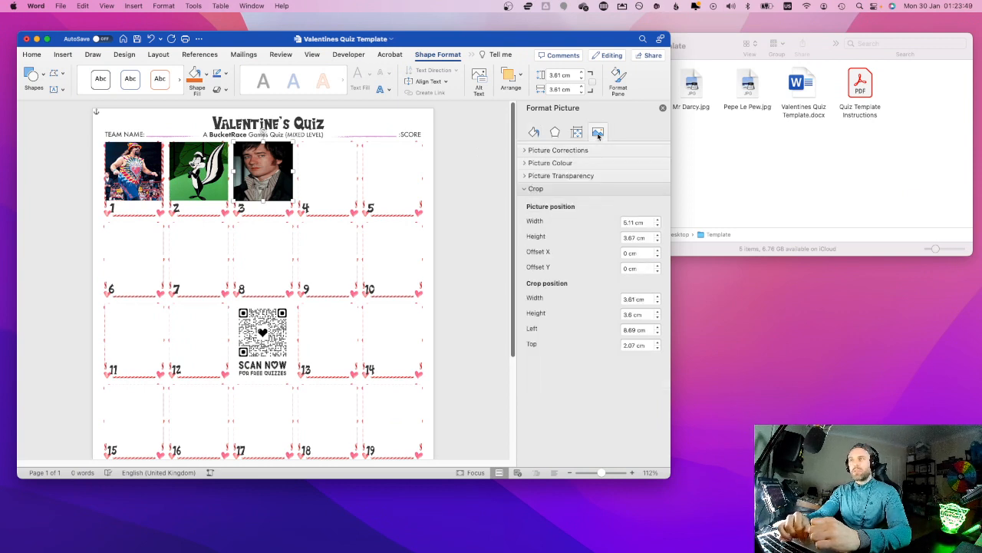
{"action": "left_click", "coordinate": [658, 225]}
{"action": "left_click", "coordinate": [657, 224]}
{"action": "left_click", "coordinate": [657, 224]}
{"action": "left_click", "coordinate": [658, 225]}
{"action": "left_click", "coordinate": [657, 225]}
{"action": "left_click", "coordinate": [658, 225]}
{"action": "left_click", "coordinate": [658, 225]}
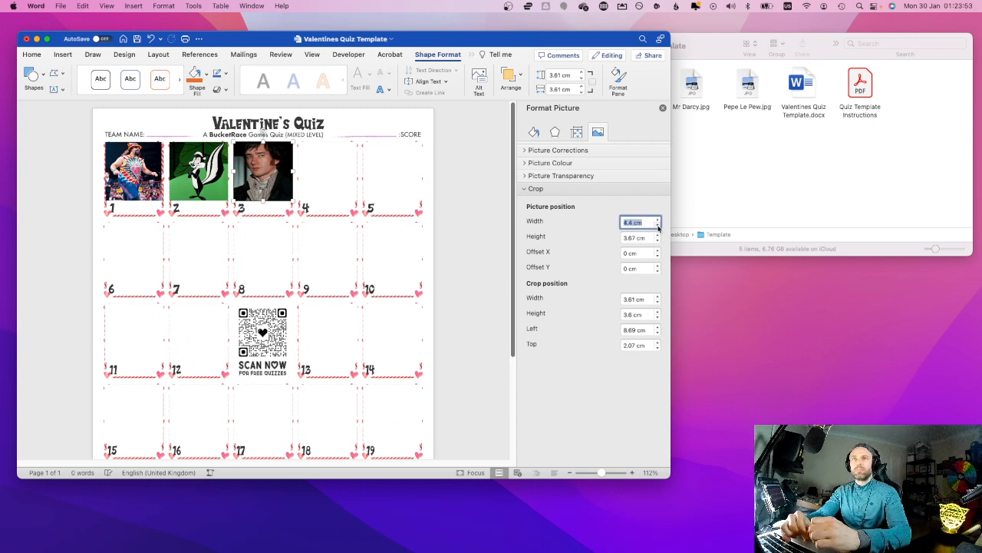
{"action": "left_click", "coordinate": [657, 225]}
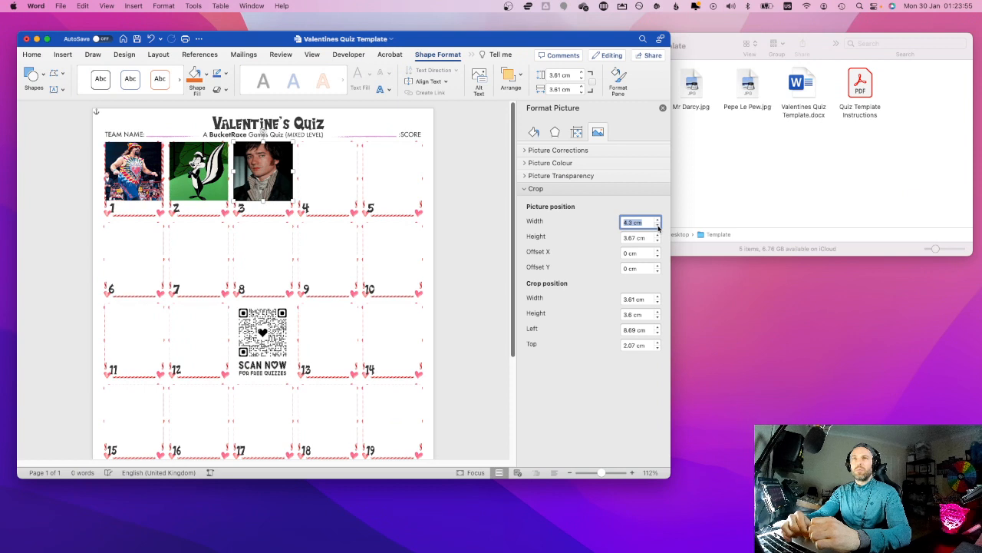
- Open the original Mr Darcy.jpg from the Template folder in Finder and narrow the Word window to compare them side by side
{"action": "left_click", "coordinate": [764, 181]}
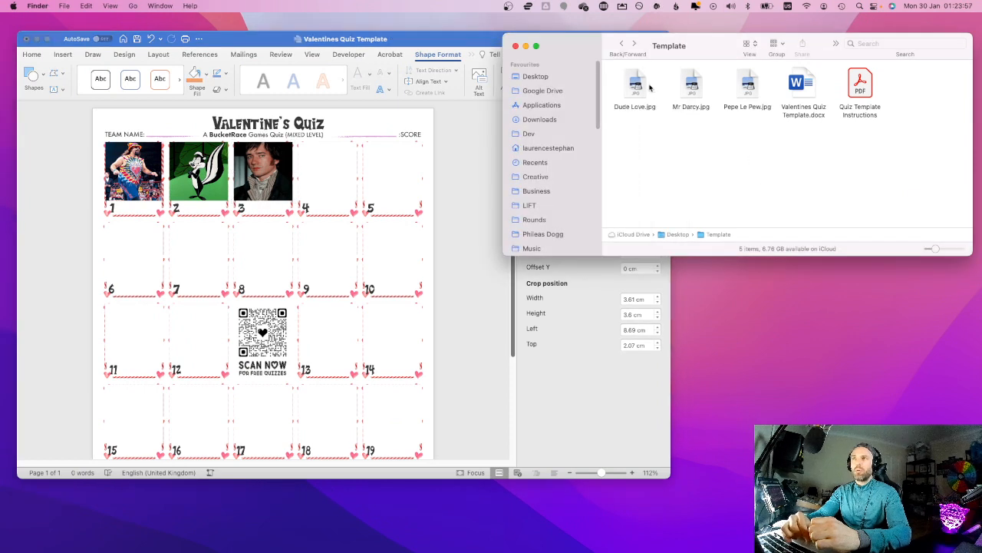
{"action": "double_click", "coordinate": [693, 86]}
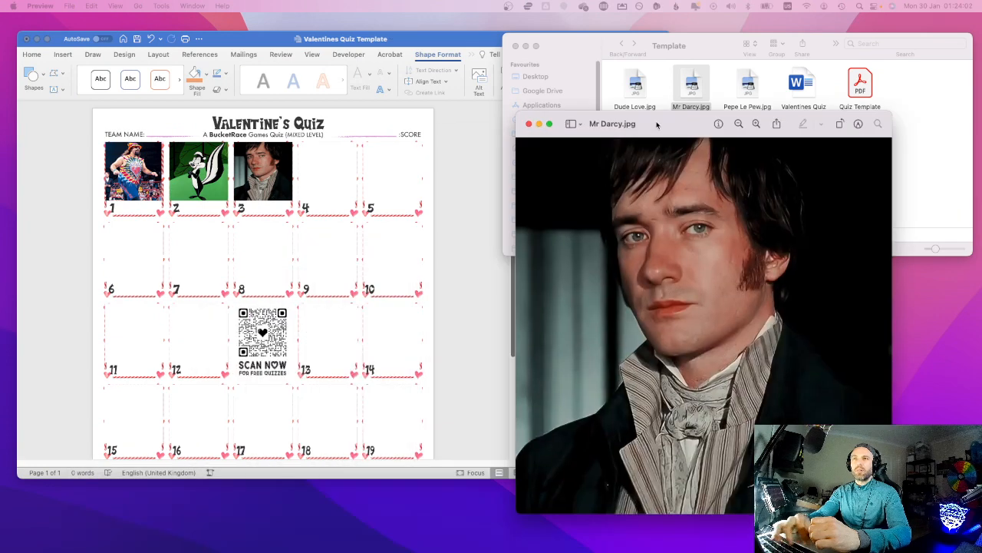
{"action": "left_click_drag", "start_coordinate": [657, 125], "coordinate": [678, 67]}
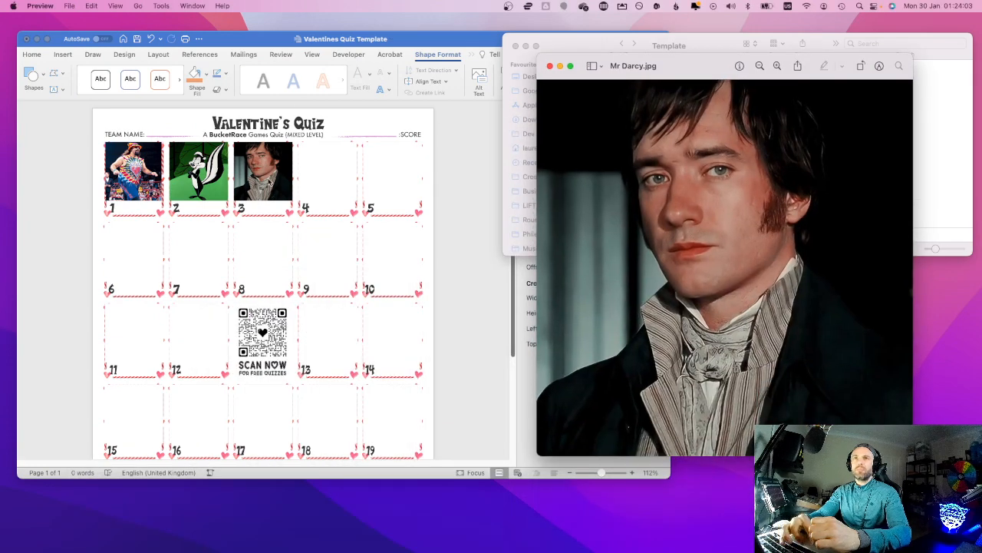
{"action": "left_click", "coordinate": [268, 181]}
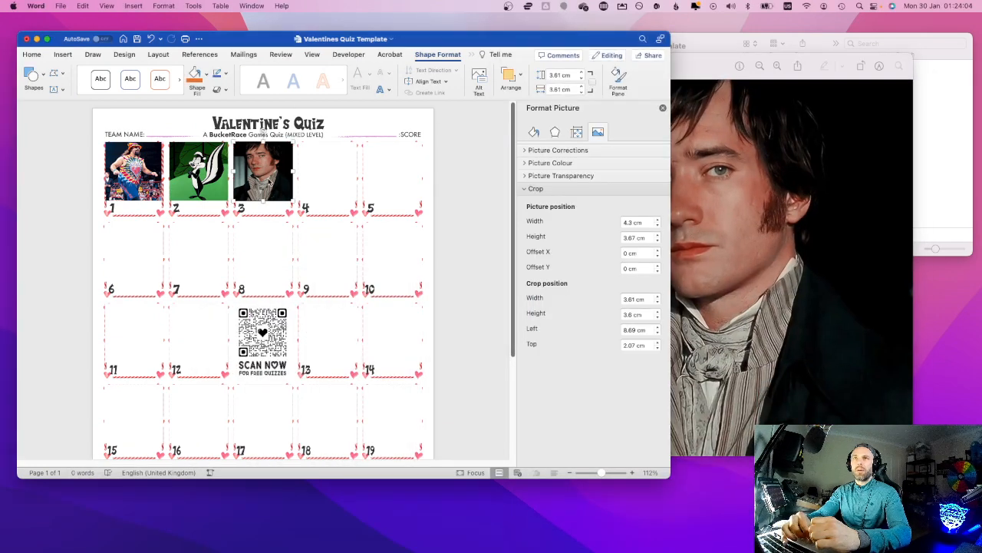
{"action": "left_click_drag", "start_coordinate": [669, 281], "coordinate": [580, 257]}
- Reduce the picture width in box 3 to 3.9 cm to match the original's proportions
{"action": "left_click", "coordinate": [568, 226]}
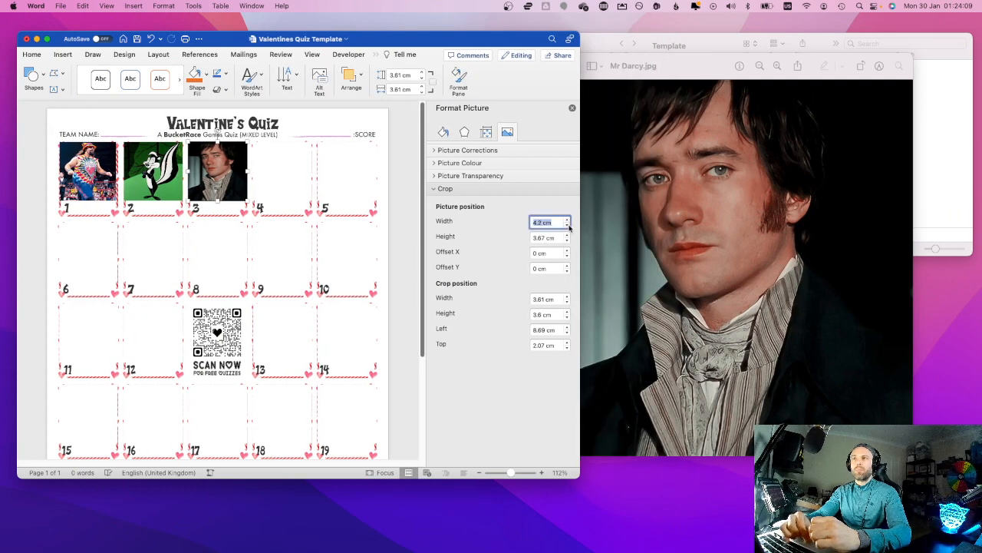
{"action": "left_click", "coordinate": [568, 226]}
{"action": "left_click", "coordinate": [568, 226]}
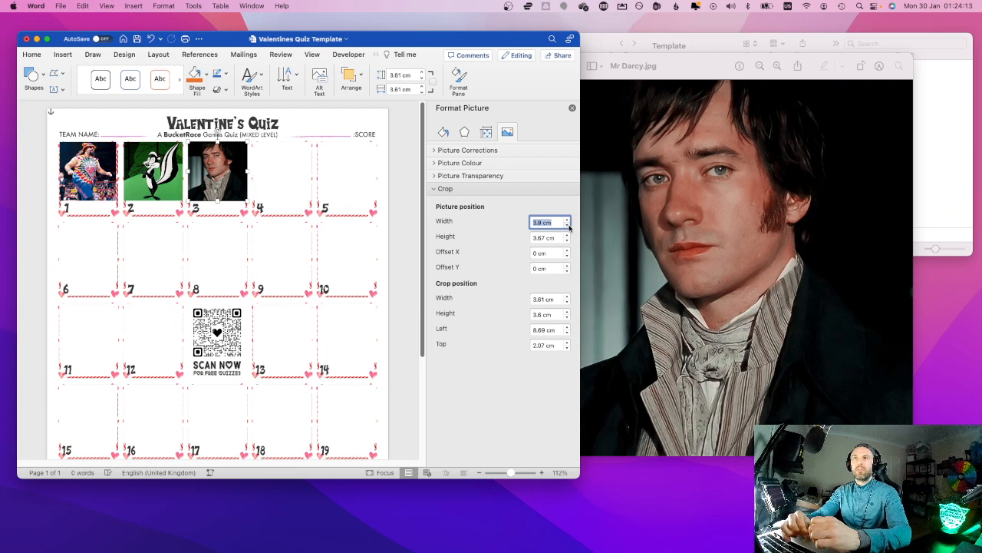
- Close the Mr Darcy.jpg preview and the picture formatting settings, returning to the quiz document in Word
{"action": "left_click", "coordinate": [669, 70]}
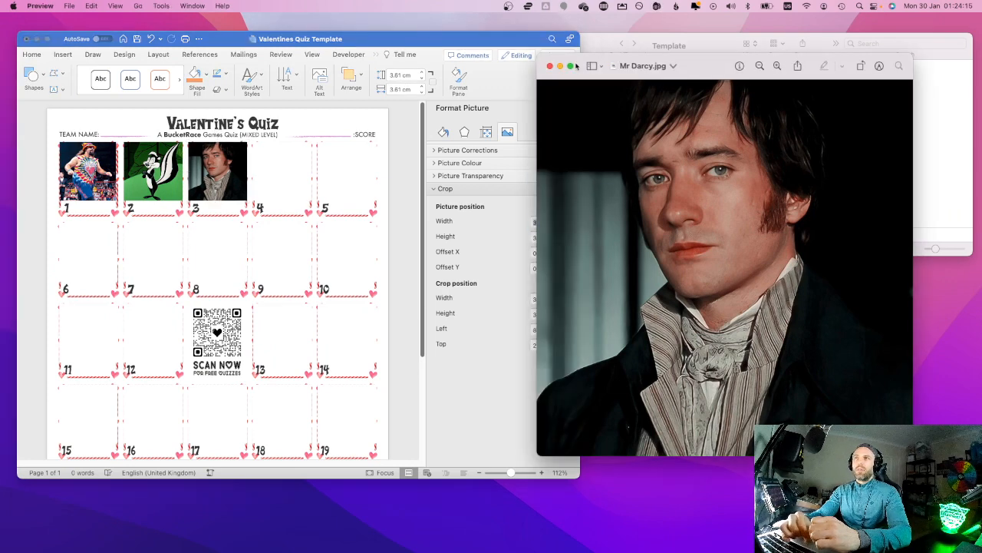
{"action": "left_click", "coordinate": [550, 67]}
{"action": "left_click", "coordinate": [301, 216]}
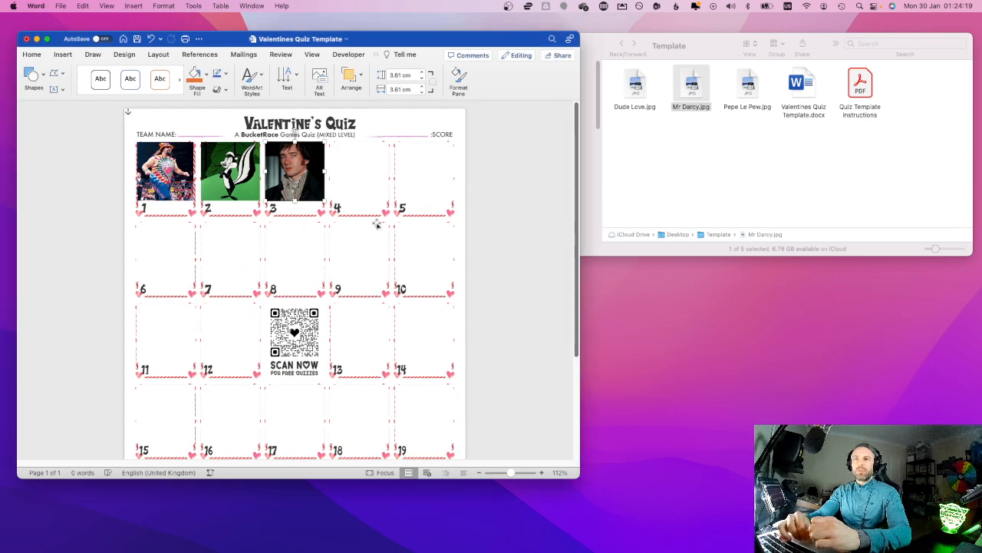
{"action": "scroll", "coordinate": [376, 224], "scroll_direction": "down", "scroll_amount": 3}
{"action": "scroll", "coordinate": [376, 224], "scroll_direction": "down", "scroll_amount": 4}
{"action": "scroll", "coordinate": [376, 223], "scroll_direction": "up", "scroll_amount": 8}
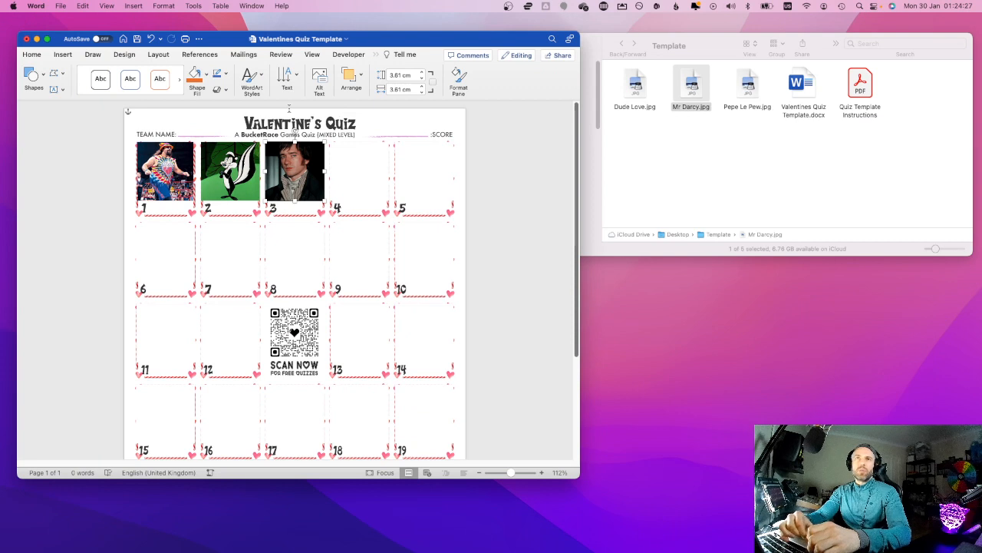
{"action": "left_click", "coordinate": [166, 253]}
{"action": "left_click", "coordinate": [216, 248]}
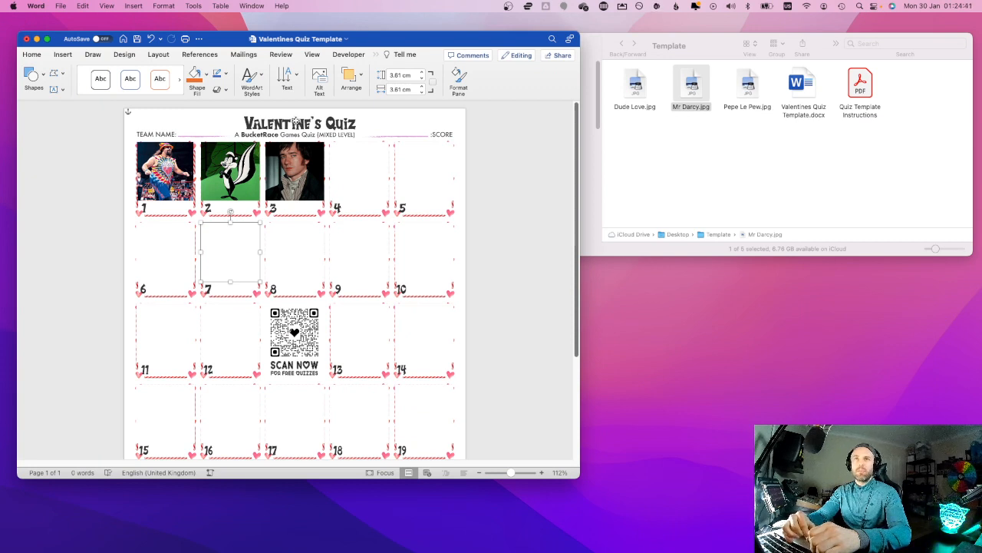
- Bring the full-page quiz template image with the heart frames to the front, over the box pictures
{"action": "left_click", "coordinate": [295, 121]}
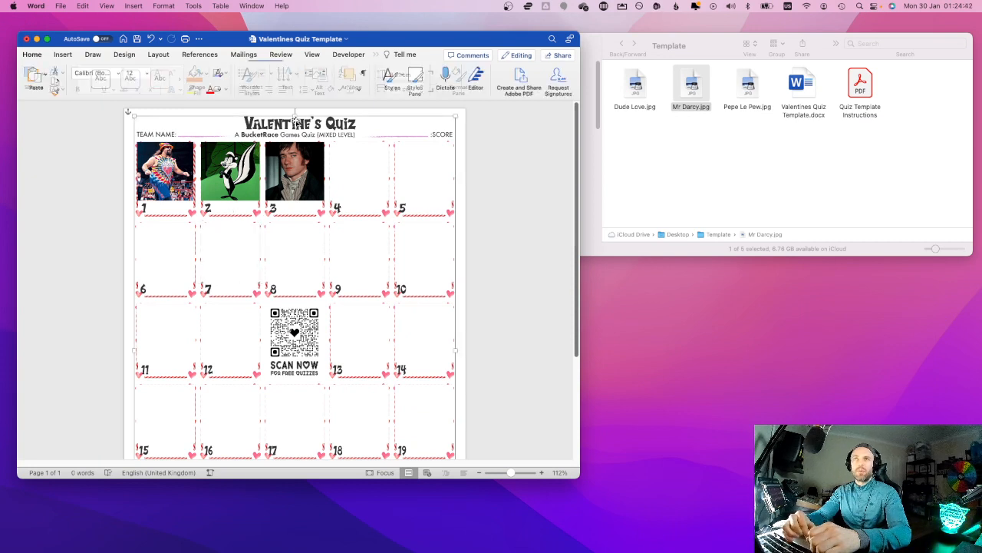
{"action": "right_click", "coordinate": [274, 127]}
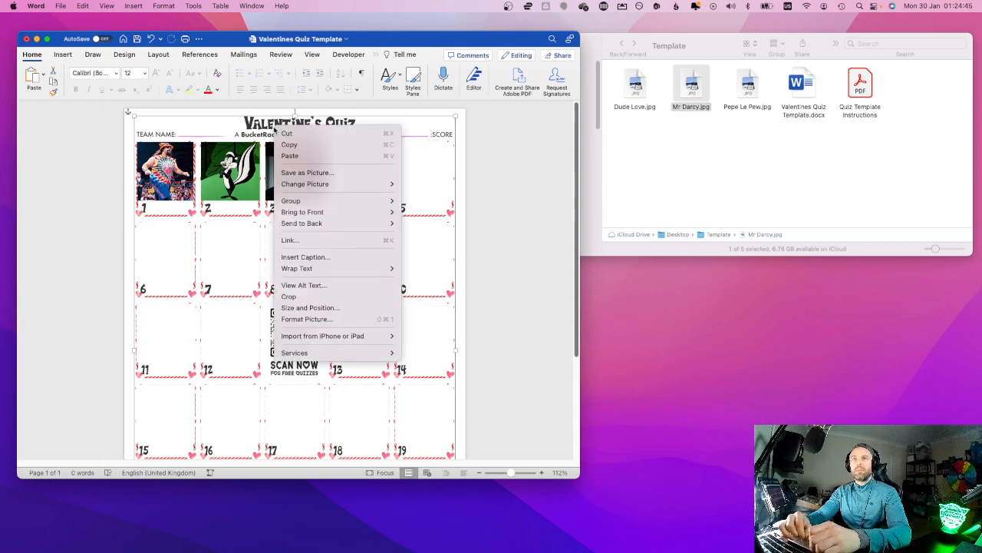
{"action": "mouse_move", "coordinate": [338, 213]}
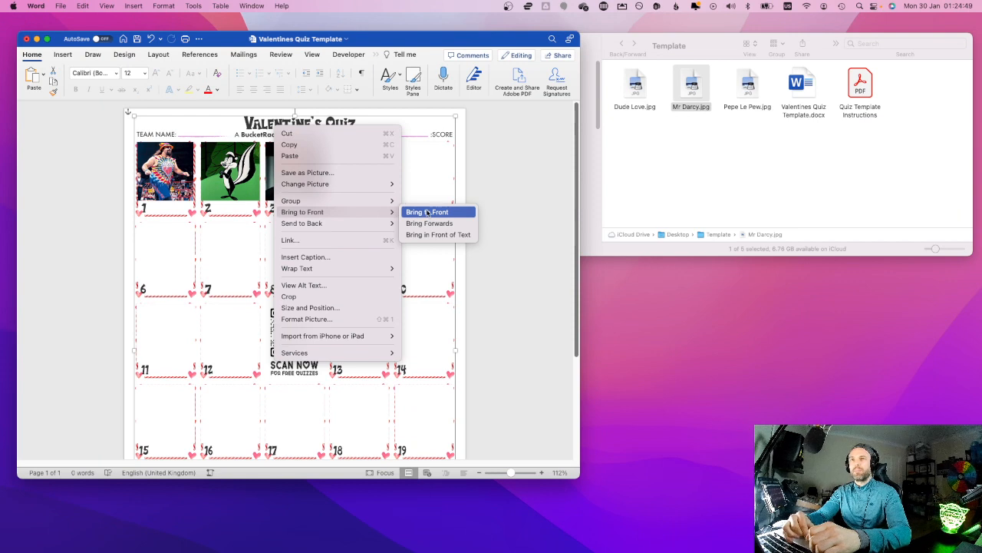
{"action": "left_click", "coordinate": [428, 213]}
{"action": "left_click", "coordinate": [498, 211]}
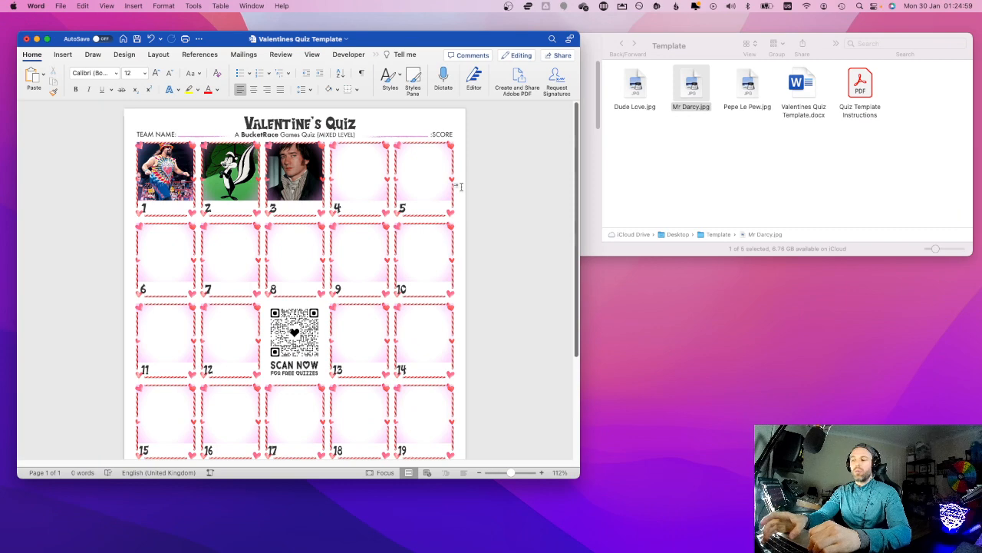
- Check the print preview of the quiz page and leave it without printing
{"action": "key", "text": "super+p"}
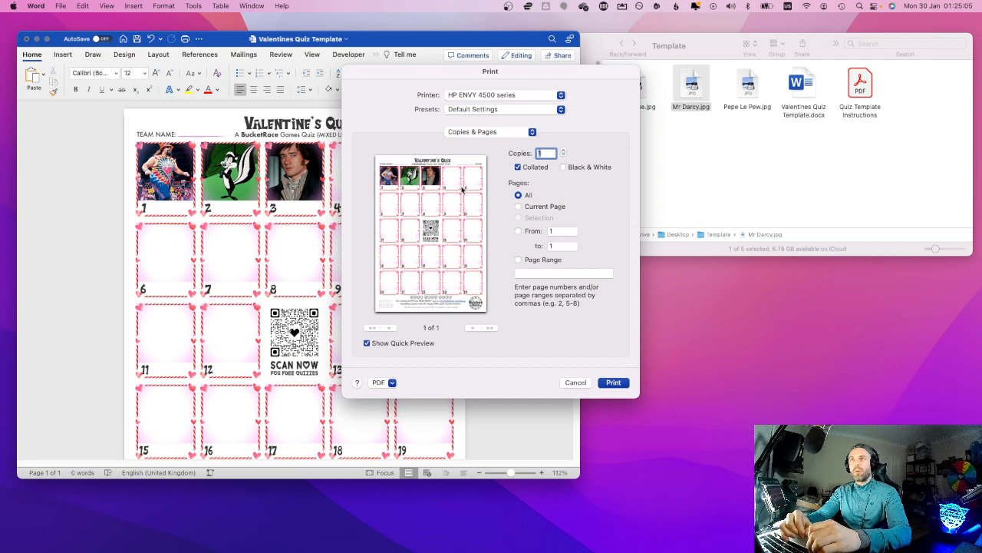
{"action": "left_click", "coordinate": [585, 383]}
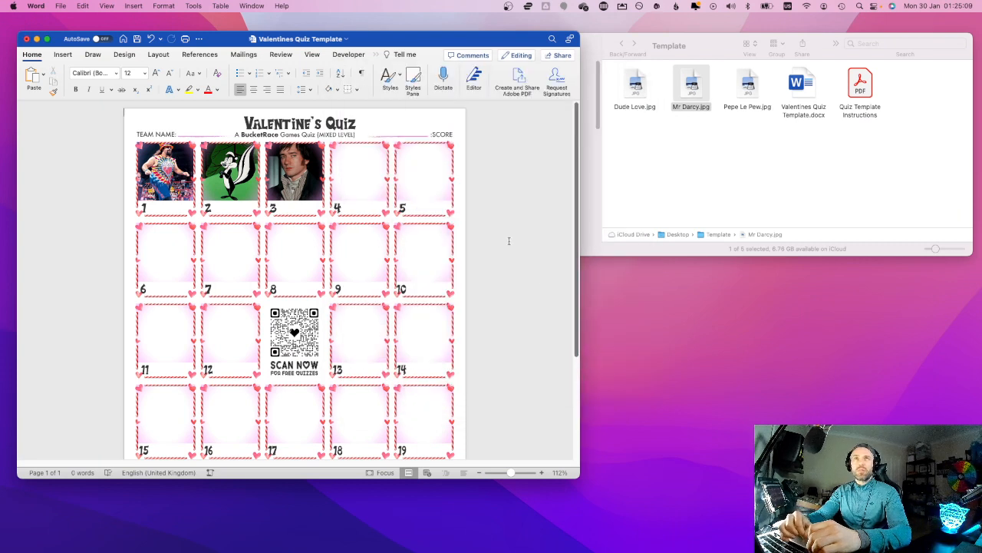